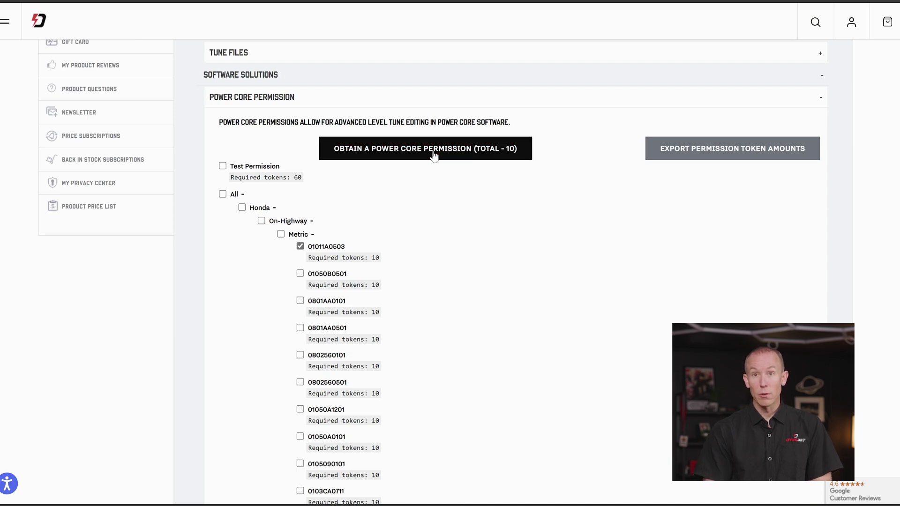
Collapse Honda's On-Highway branch, expand Off-Highway, and briefly select the whole Off-Highway group to check its required tokens.
click(312, 233)
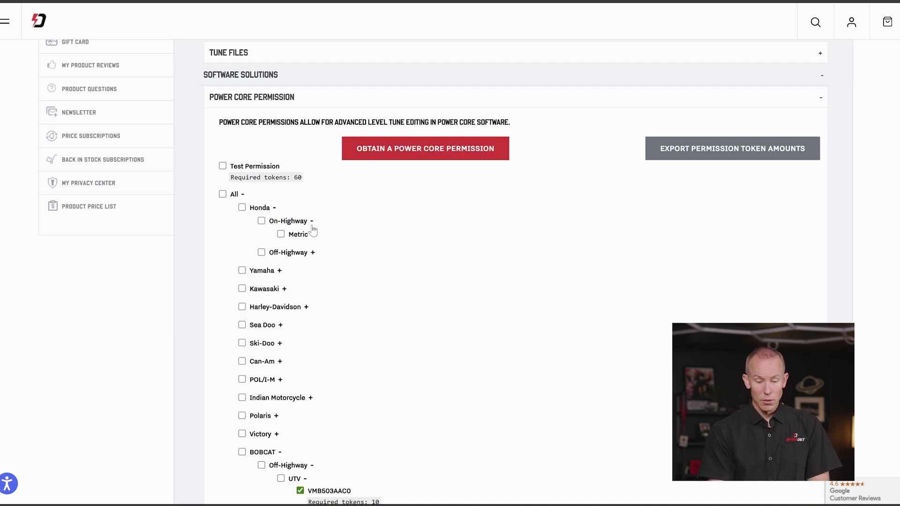
click(311, 222)
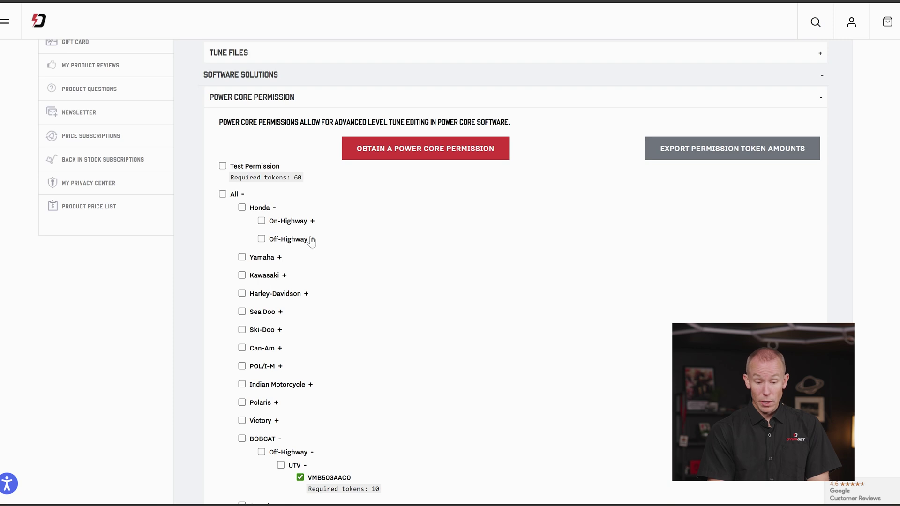
click(311, 240)
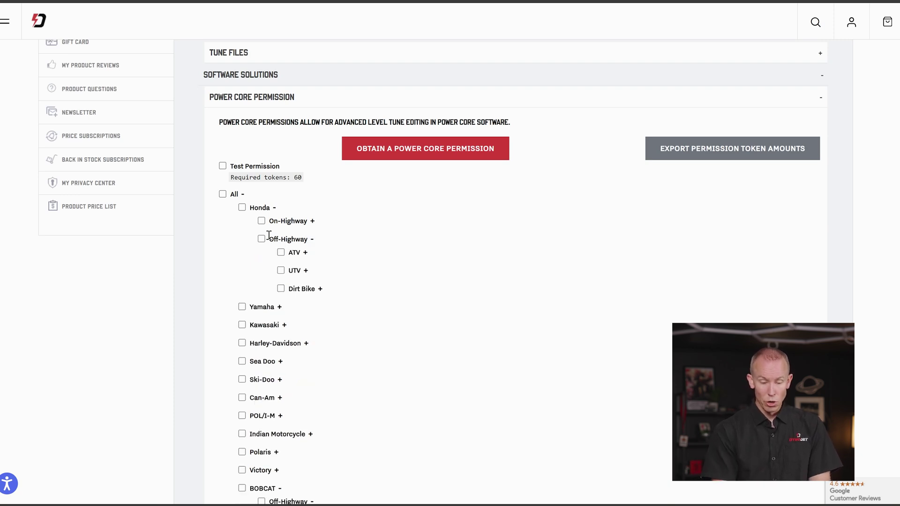
click(261, 239)
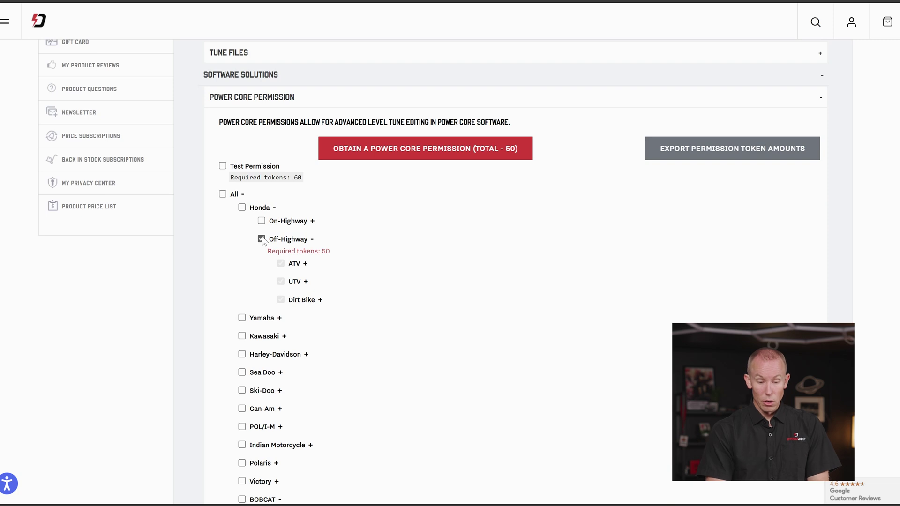
click(262, 240)
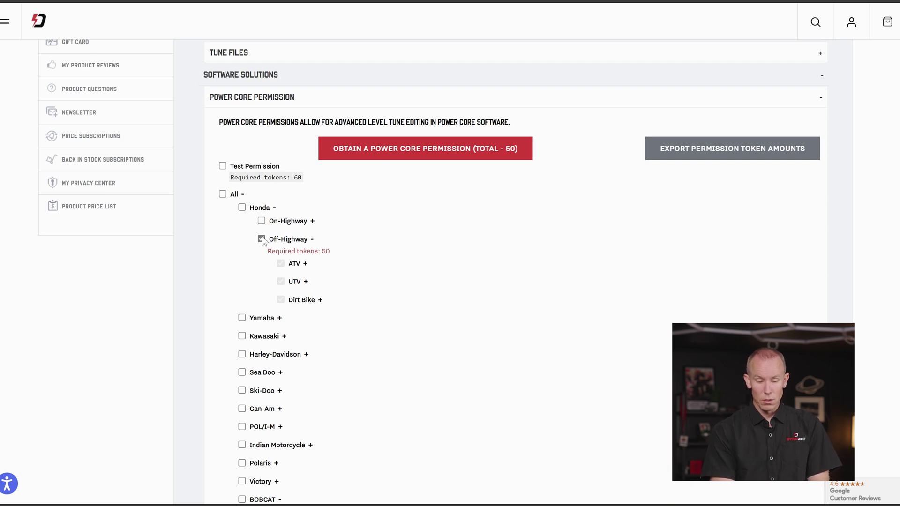
Examine the individual permissions and required tokens under Honda's Off-Highway ATV, UTV and Dirt Bike groups, and tick the Dirt Bike group.
click(305, 253)
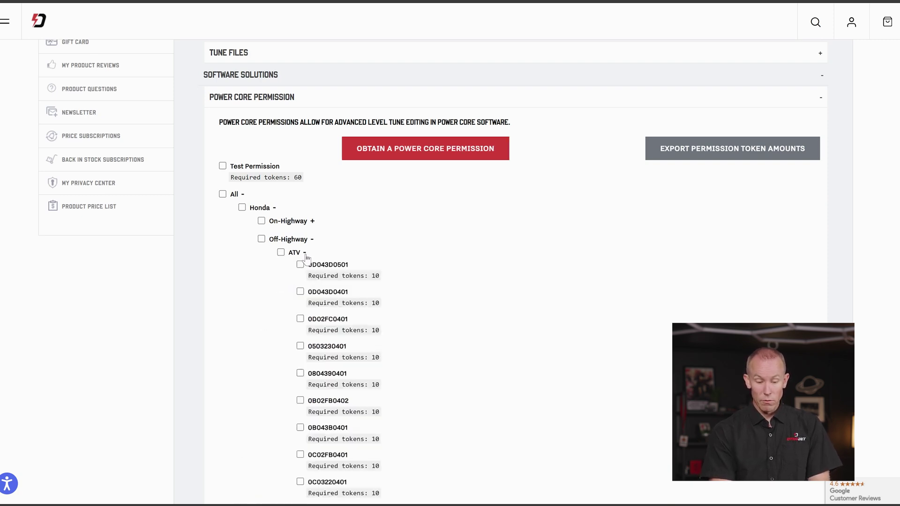
scroll(360, 292, down, 2)
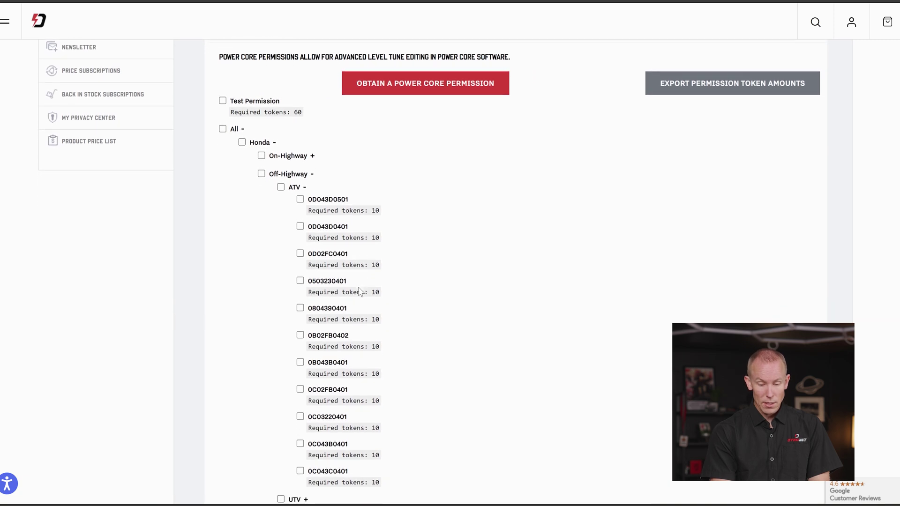
click(304, 180)
click(305, 197)
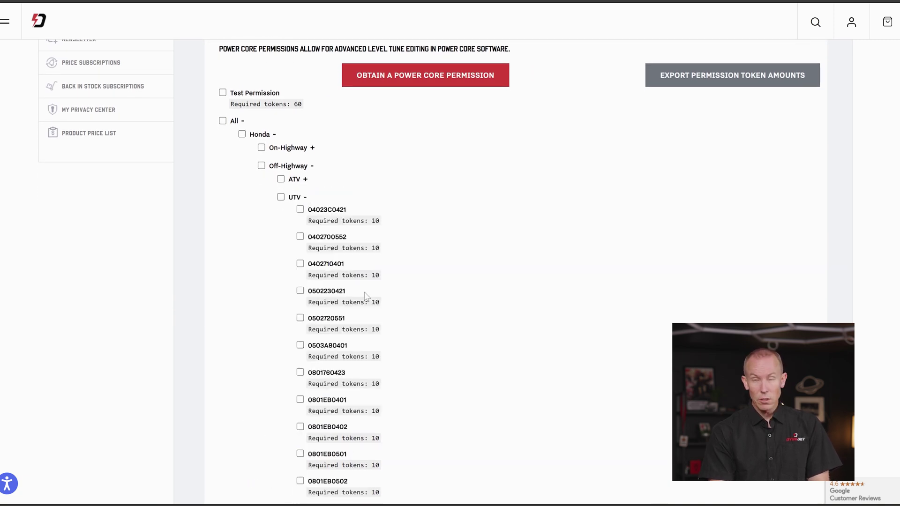
scroll(365, 295, down, 3)
scroll(365, 293, up, 4)
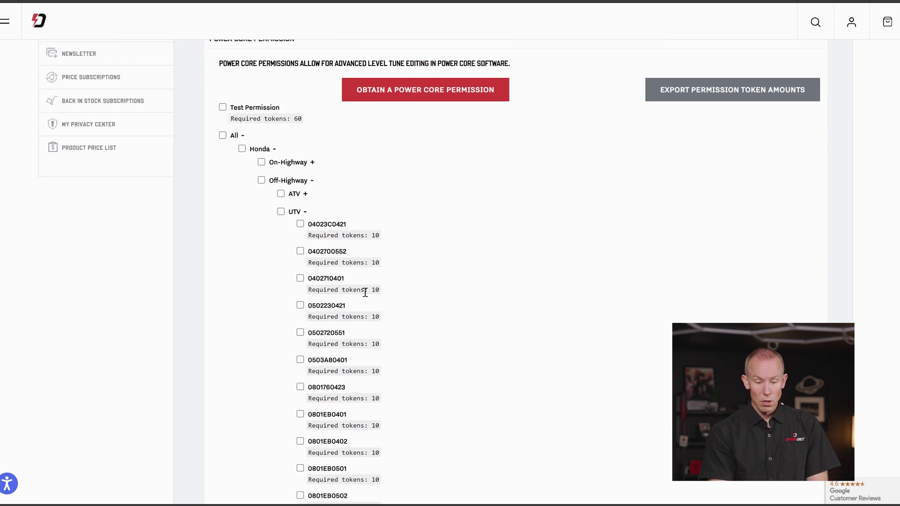
click(304, 211)
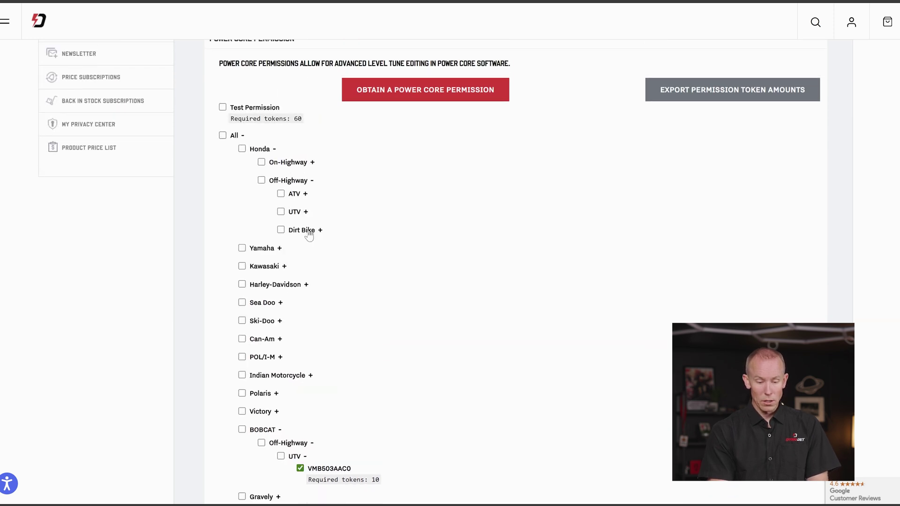
click(317, 231)
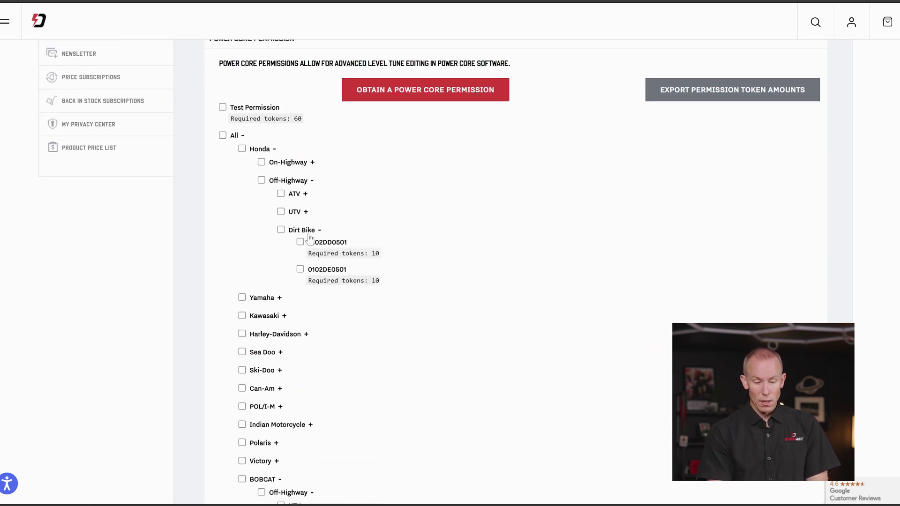
click(320, 230)
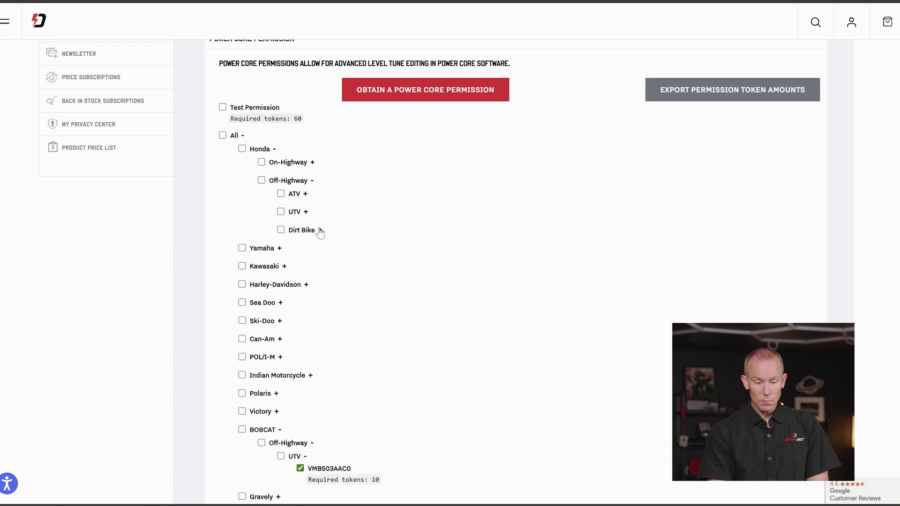
click(281, 230)
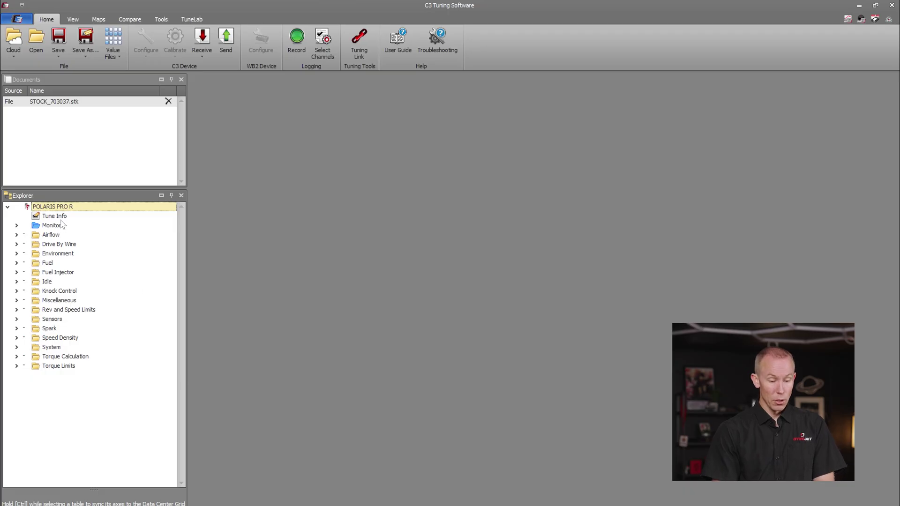
Switch to C3 Tuning Software and inspect the Fuel items under Component Protect and Individual Cylinder, including the Factor to correct fuel delivery Bank 1 table.
click(16, 263)
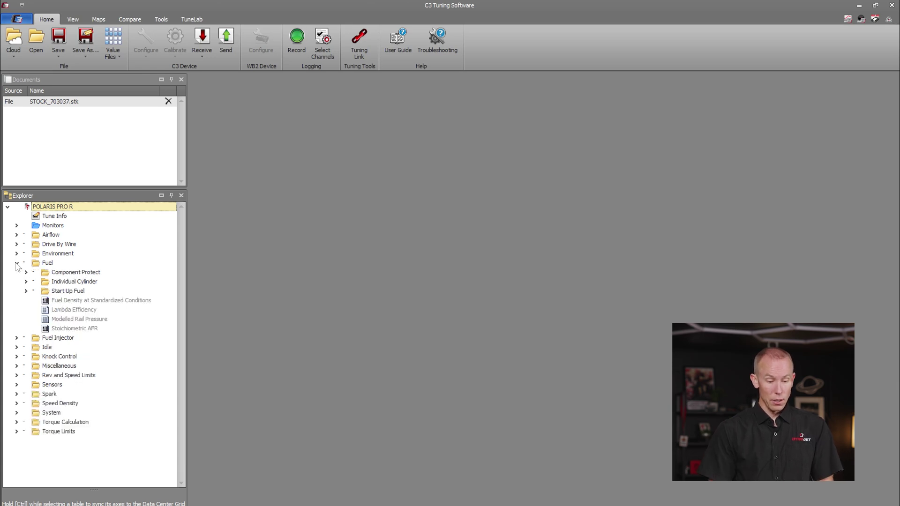
click(26, 272)
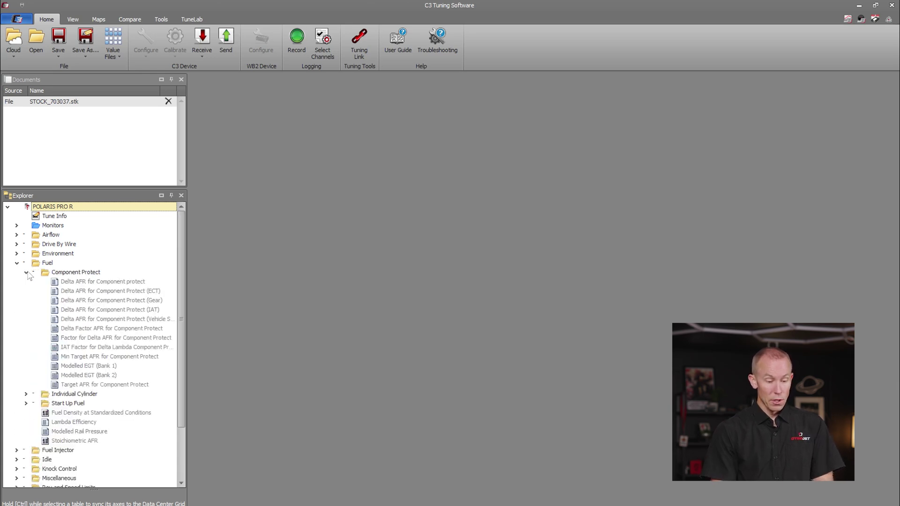
click(26, 273)
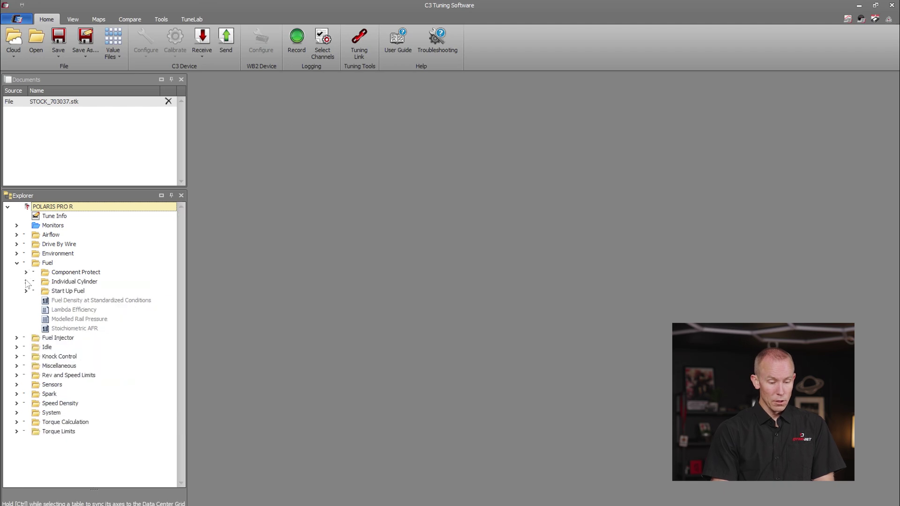
click(26, 282)
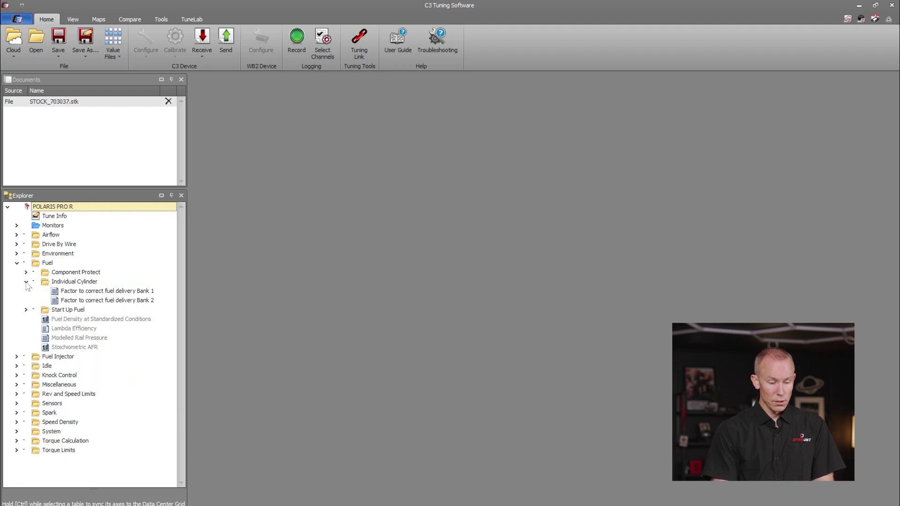
double_click(100, 291)
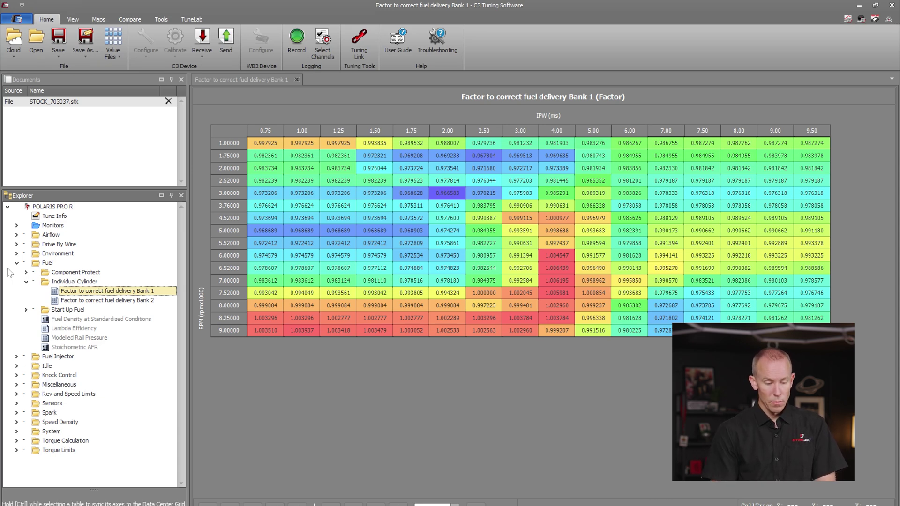
click(27, 282)
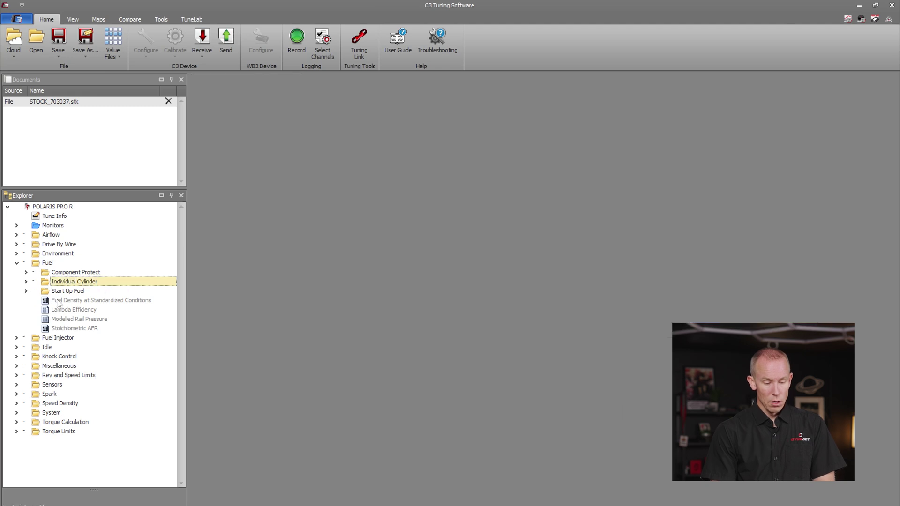
Open the locked Fuel Density at Standardized Conditions item and compare the Pro permission costs for Polaris and MG1C4E1B1T5.
click(57, 302)
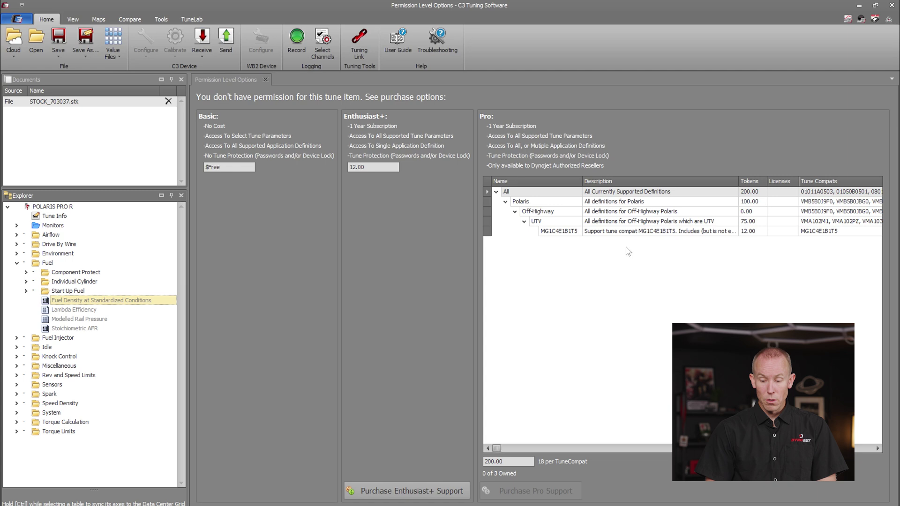
click(754, 202)
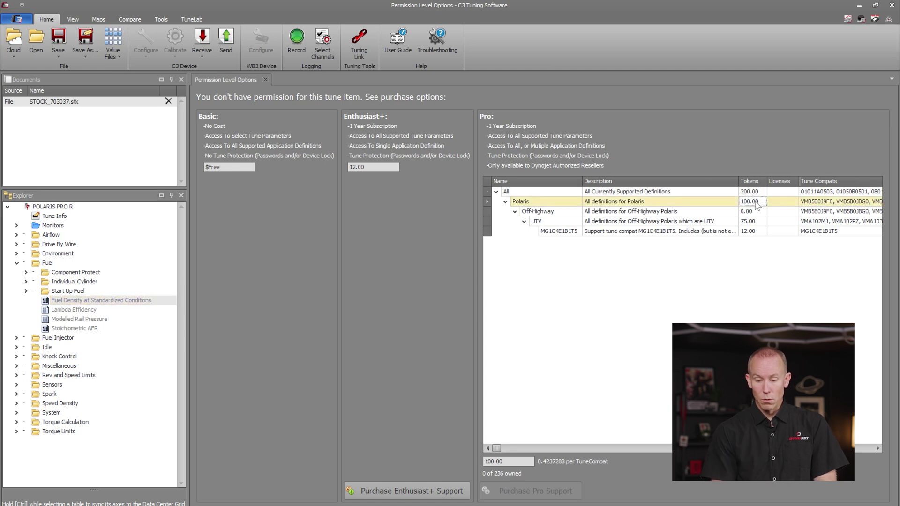
click(757, 234)
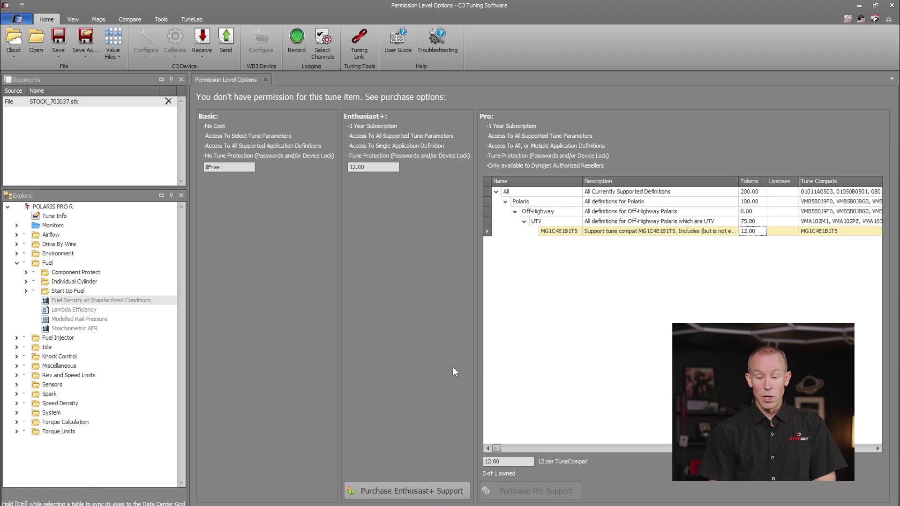
Purchase Enthusiast+ support for MG1C4E1B1T5 and open the Lambda Efficiency and Modelled Rail Pressure tables.
click(397, 494)
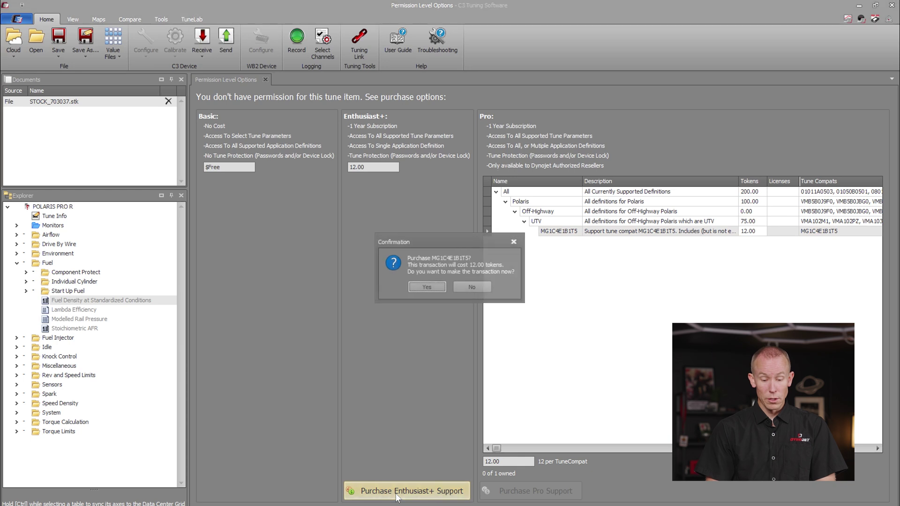
click(426, 287)
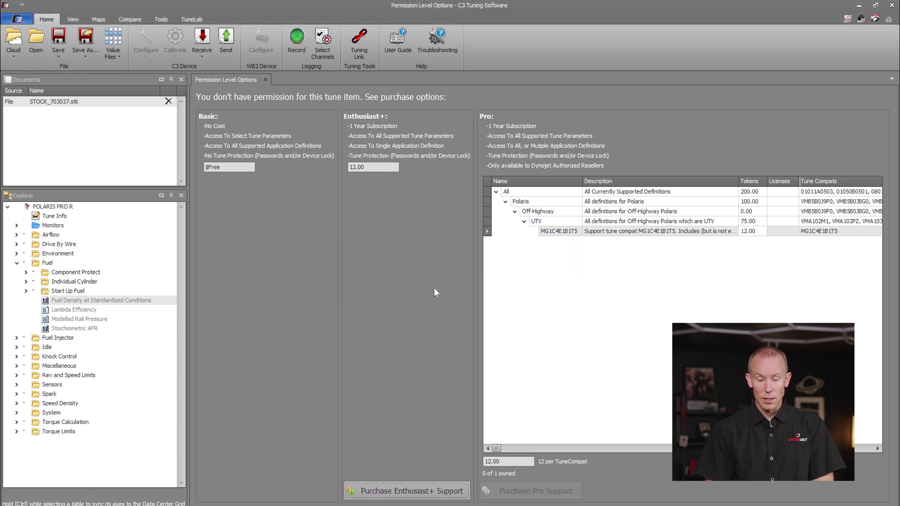
double_click(79, 302)
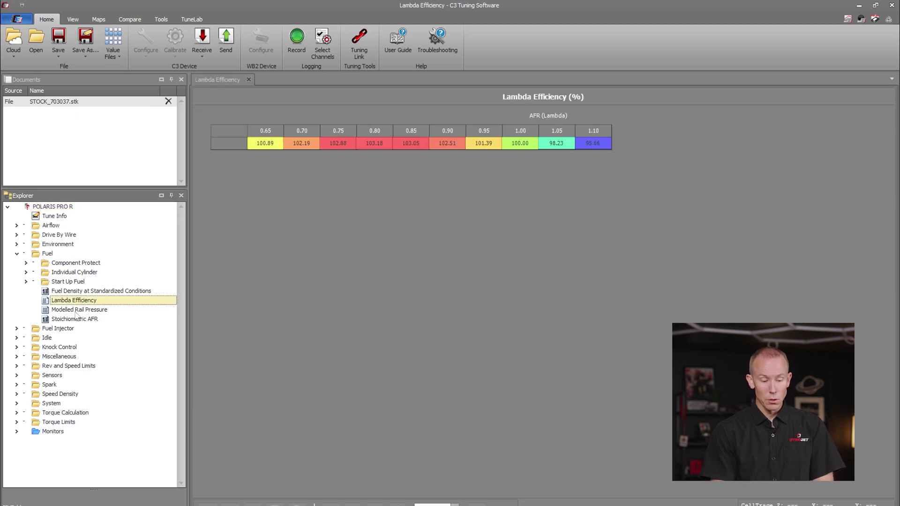
double_click(78, 310)
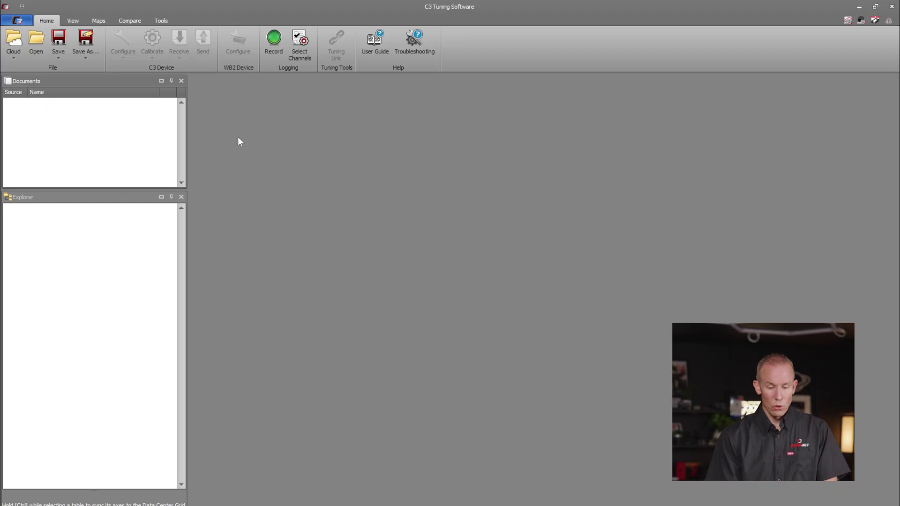
Load the ORIGINAL PVOG READ stock file from the 2023 SOFTAIL folder into Power Vision Licensing and create a license for it.
click(159, 21)
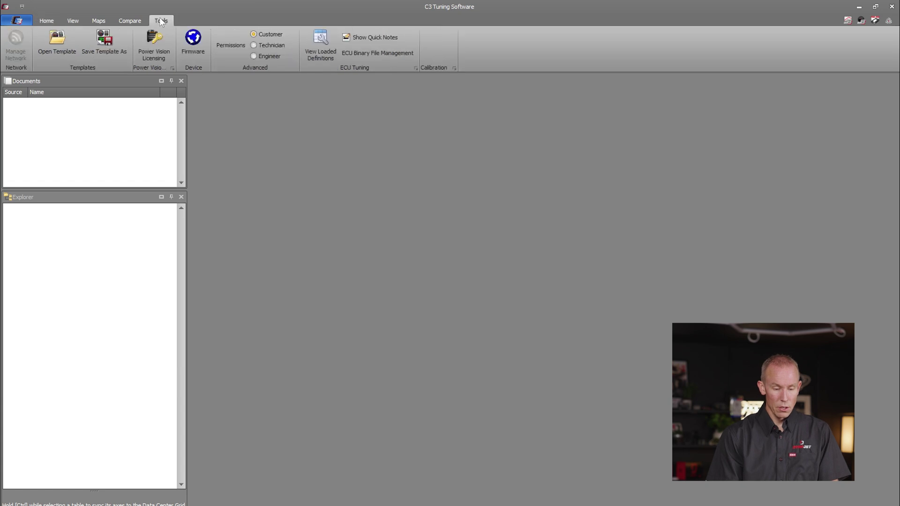
click(154, 47)
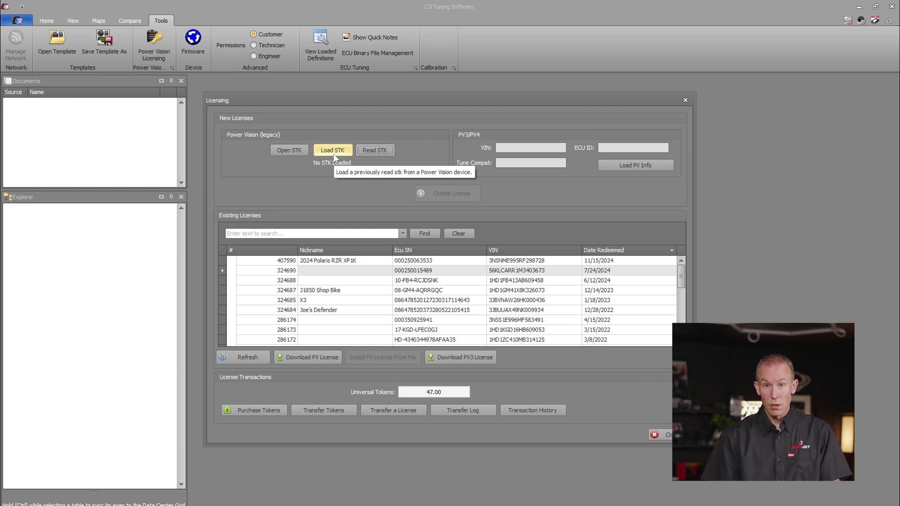
click(287, 154)
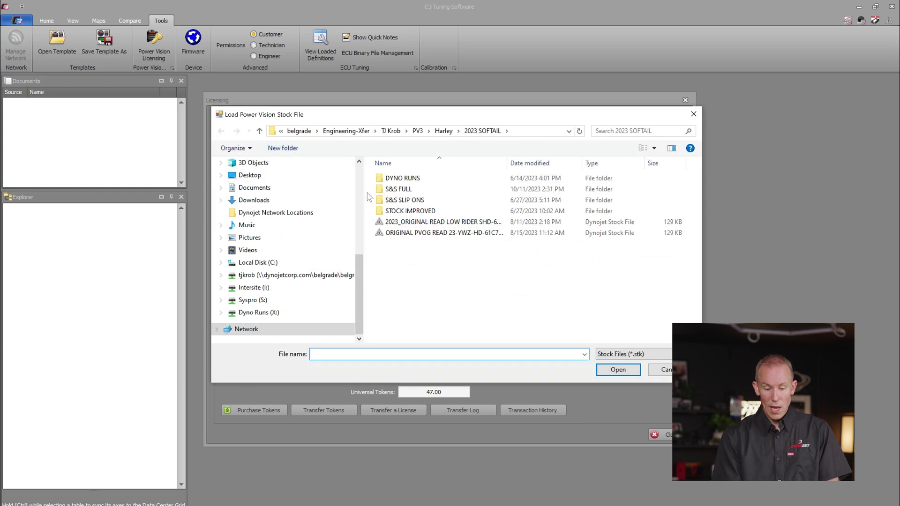
click(409, 233)
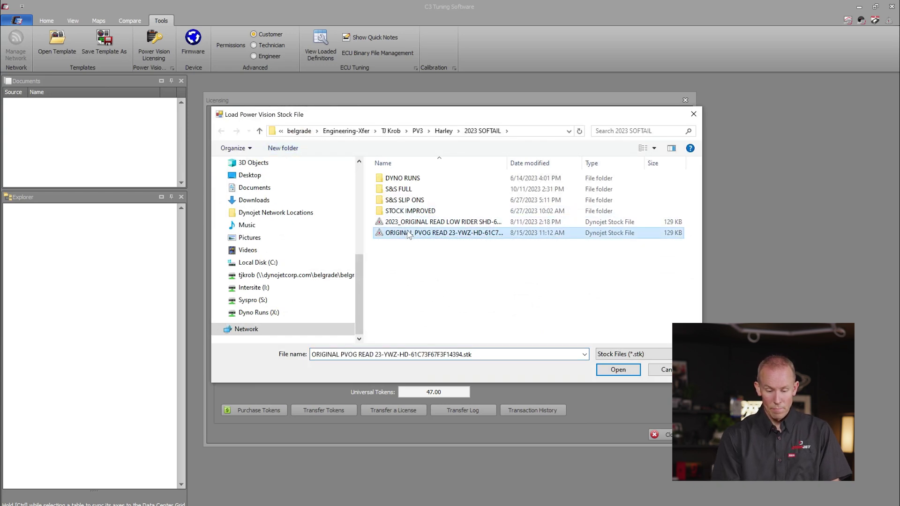
click(626, 373)
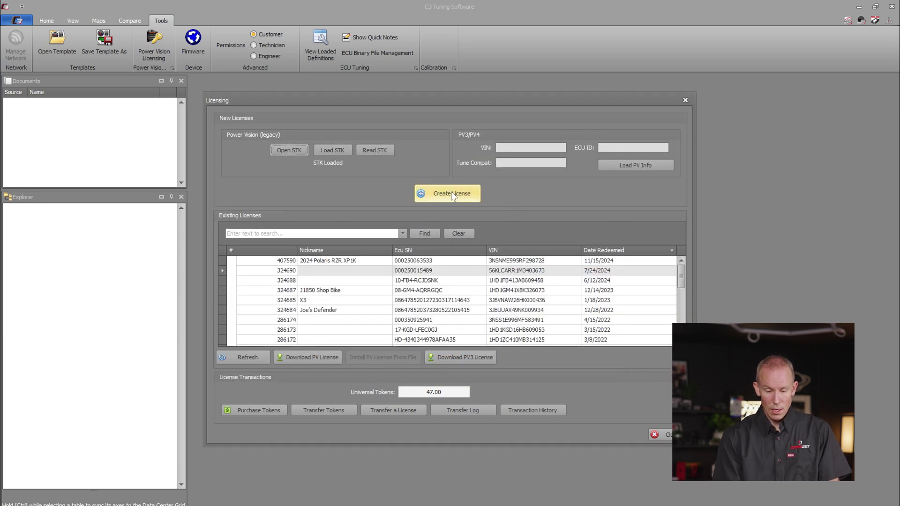
click(451, 194)
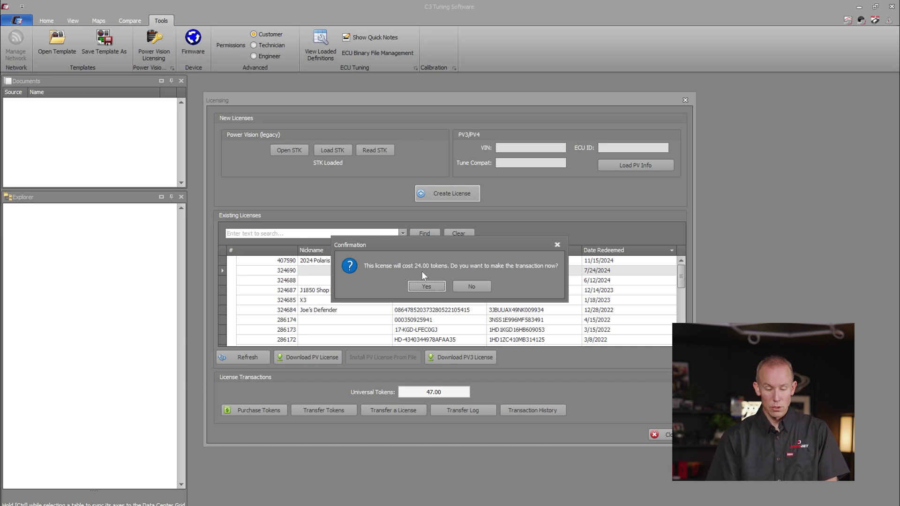
click(425, 287)
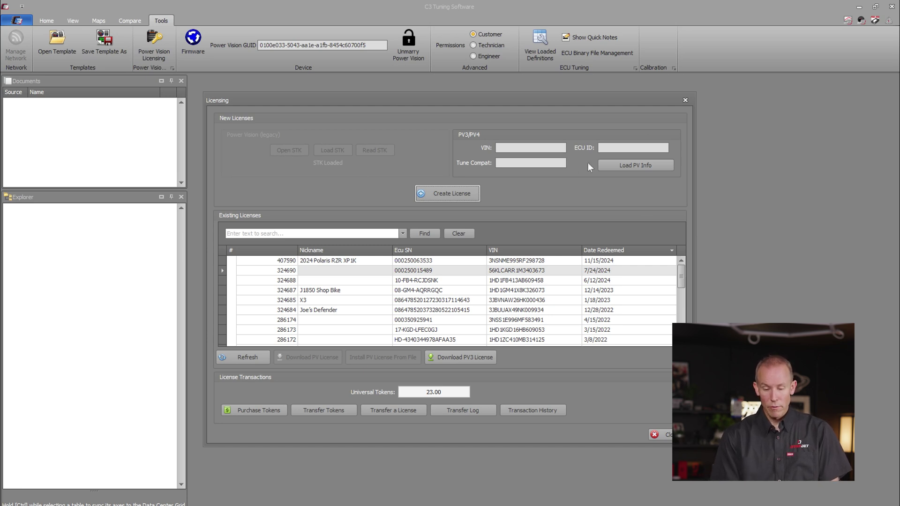
Load the PV device info and save the 2024 Polaris RZR XP1K PV3 license to USB Drive (F:) as "2024 Polaris RZR XP1K".
click(625, 168)
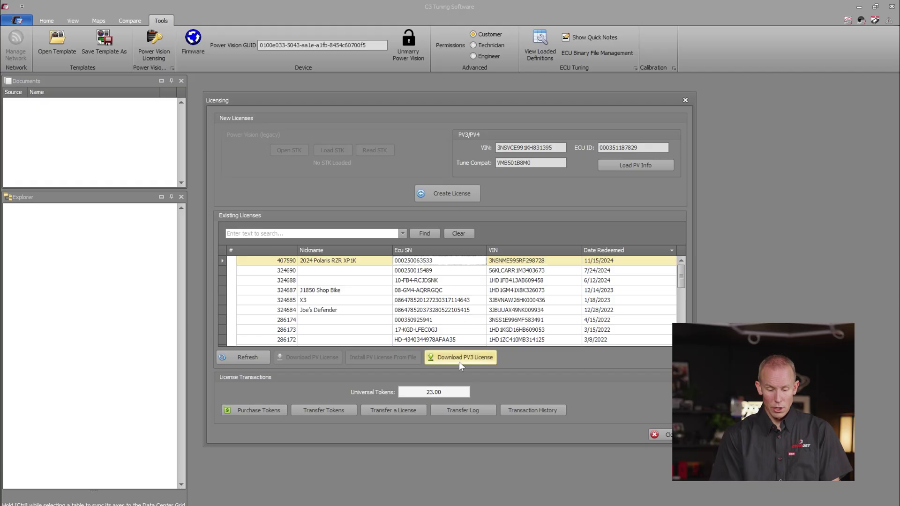
click(460, 362)
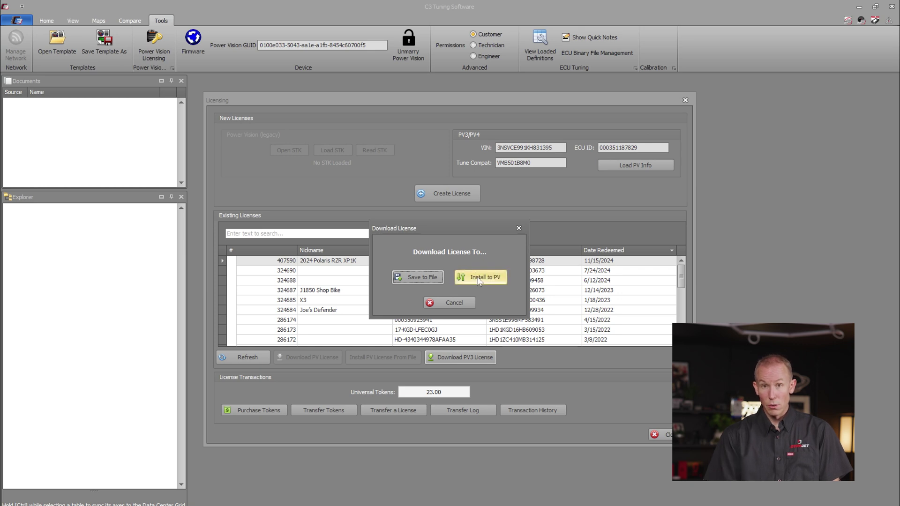
click(427, 278)
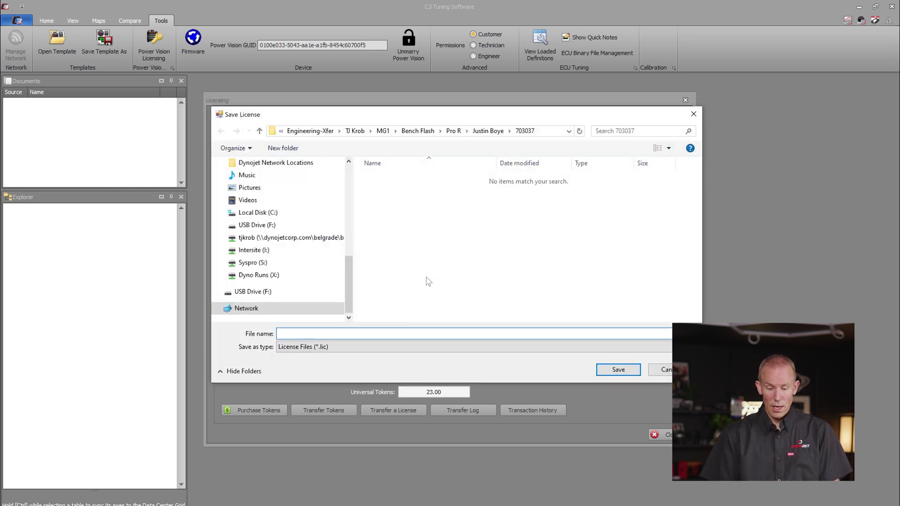
click(287, 291)
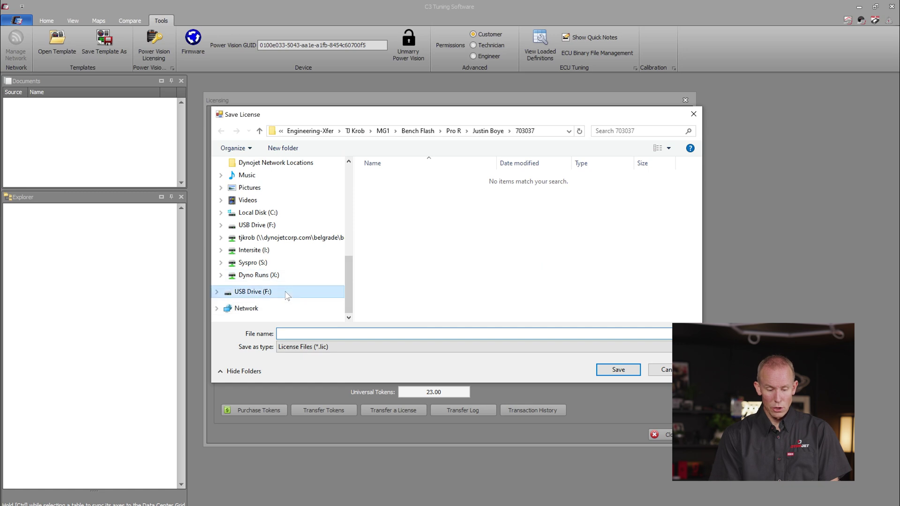
click(563, 333)
text(2024 Polaris R)
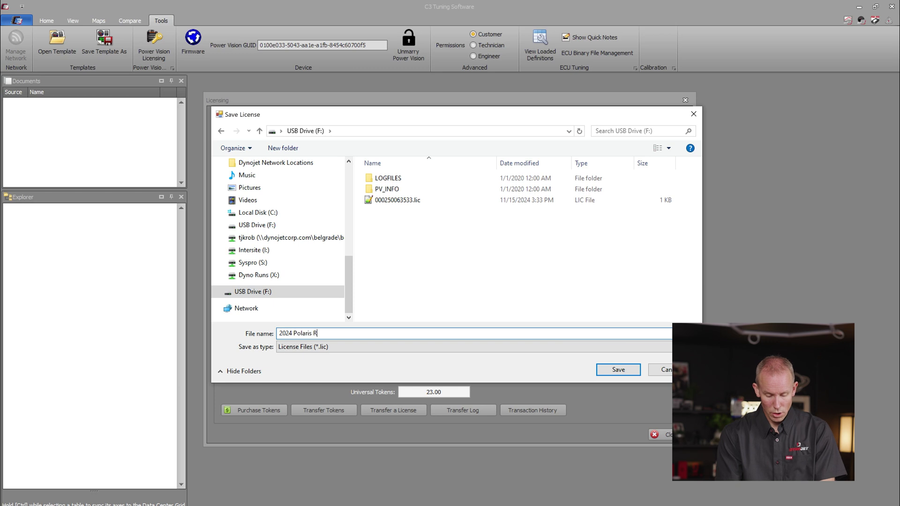
text(ZR XP1K)
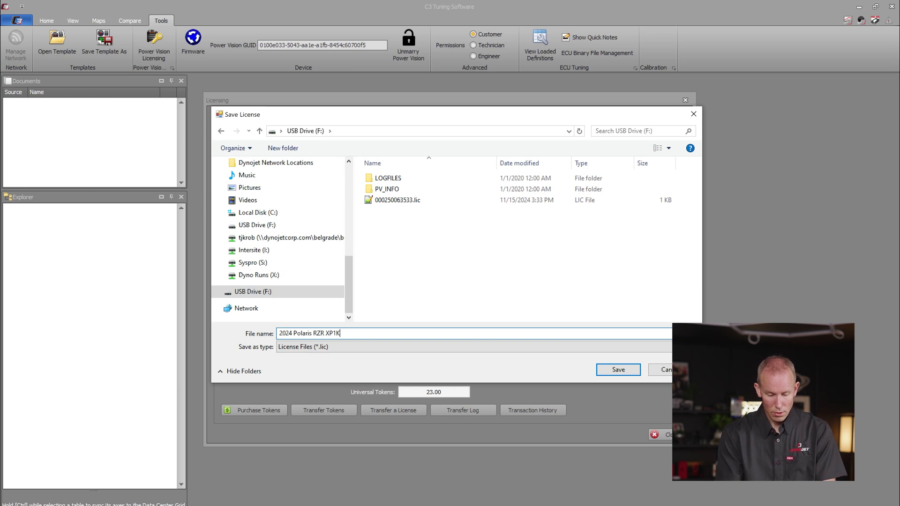
key(Return)
key(Return)
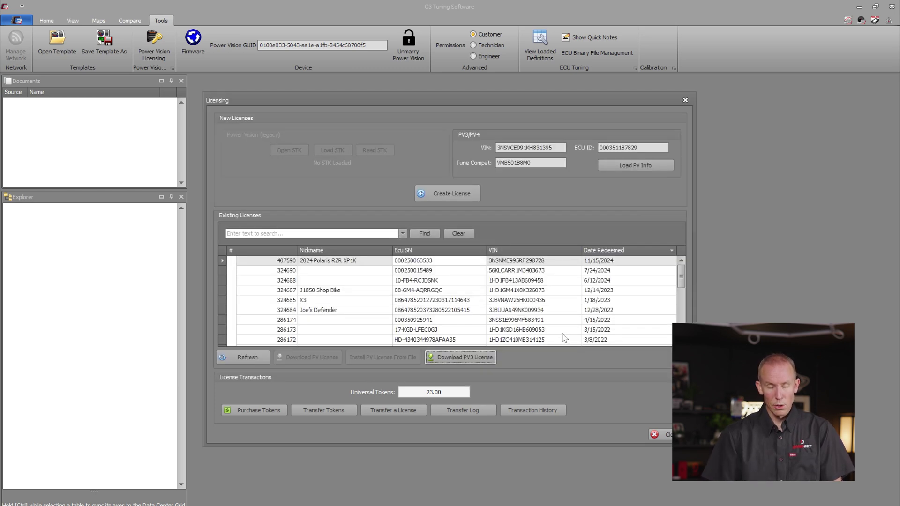